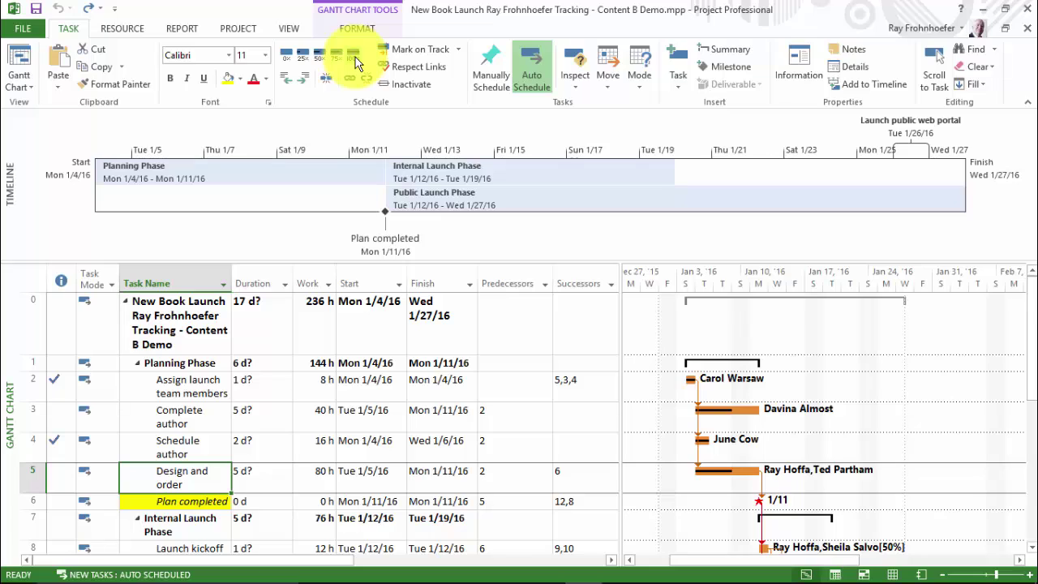
# Mark Design and order, Plan completed and Launch kickoff meeting as 100% complete, and Plan author's travel as 50% complete.
pyautogui.click(354, 57)
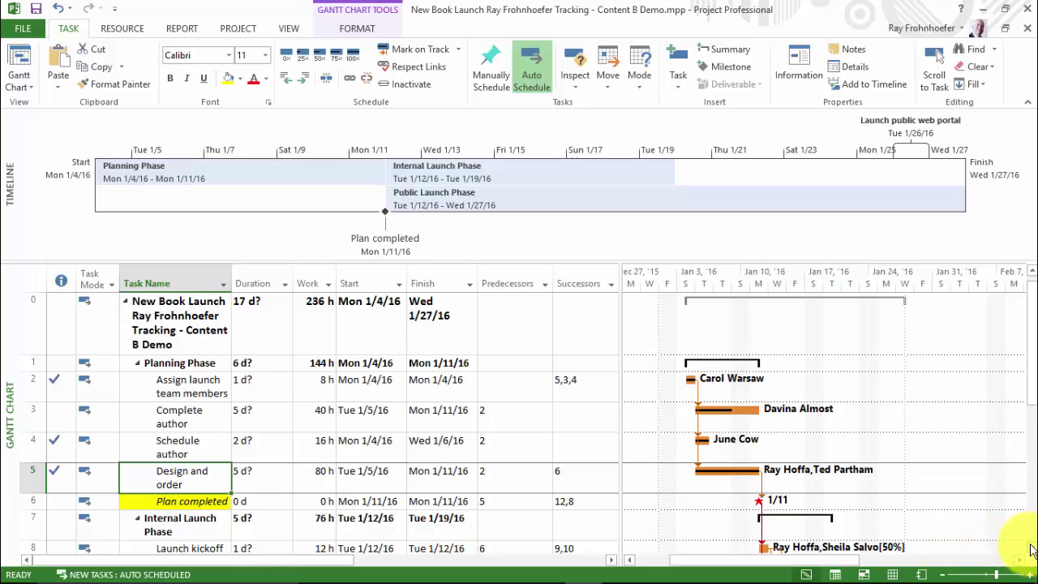
pyautogui.scroll(-3, 1029, 549)
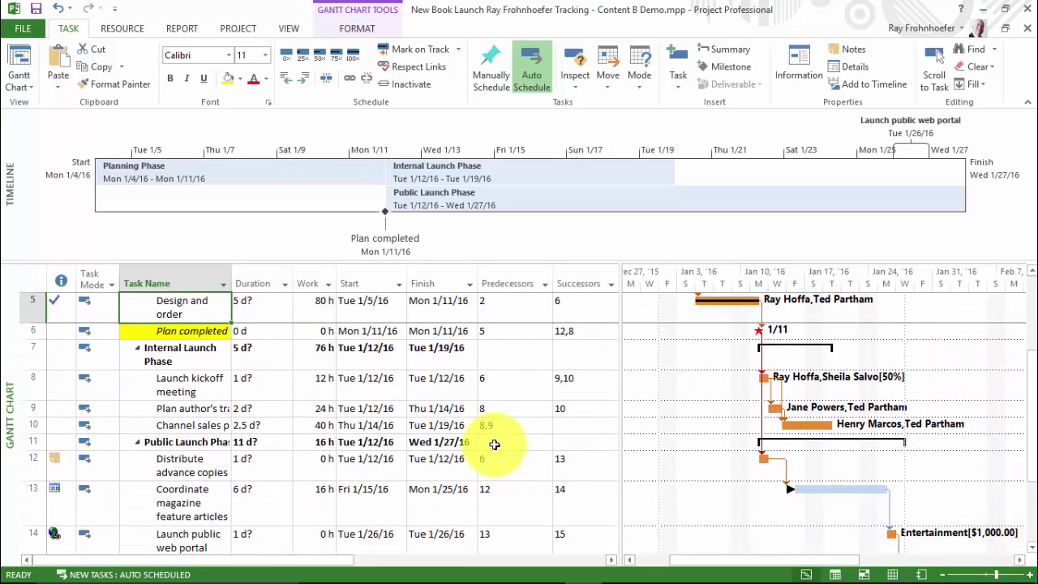
pyautogui.click(187, 333)
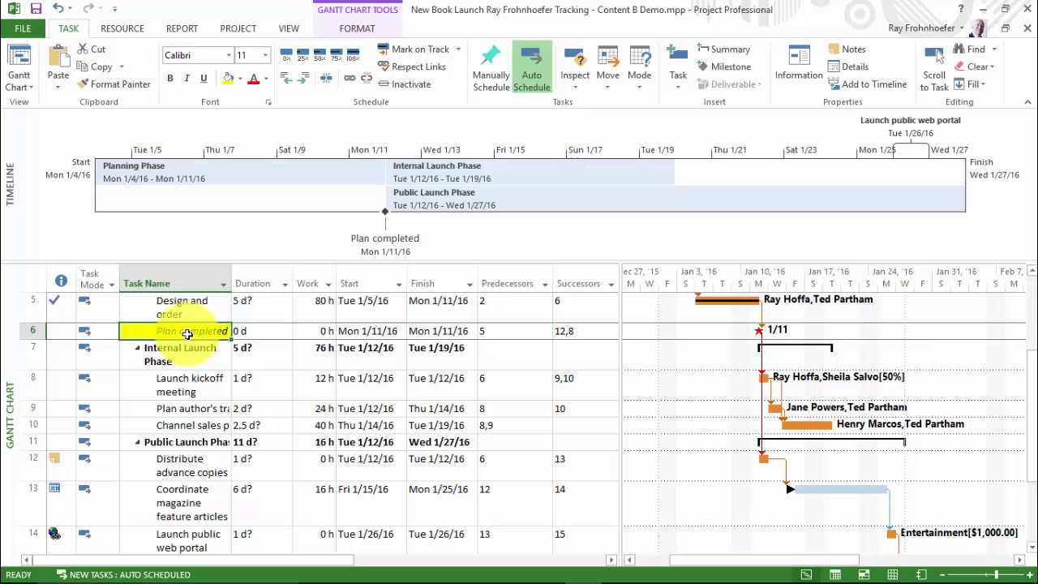
pyautogui.click(187, 383)
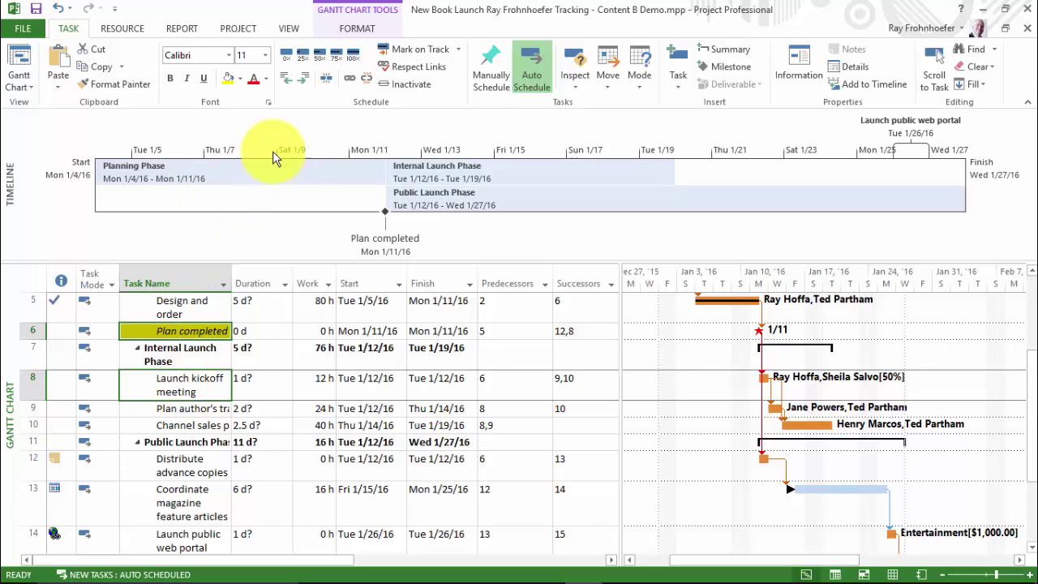
pyautogui.click(355, 54)
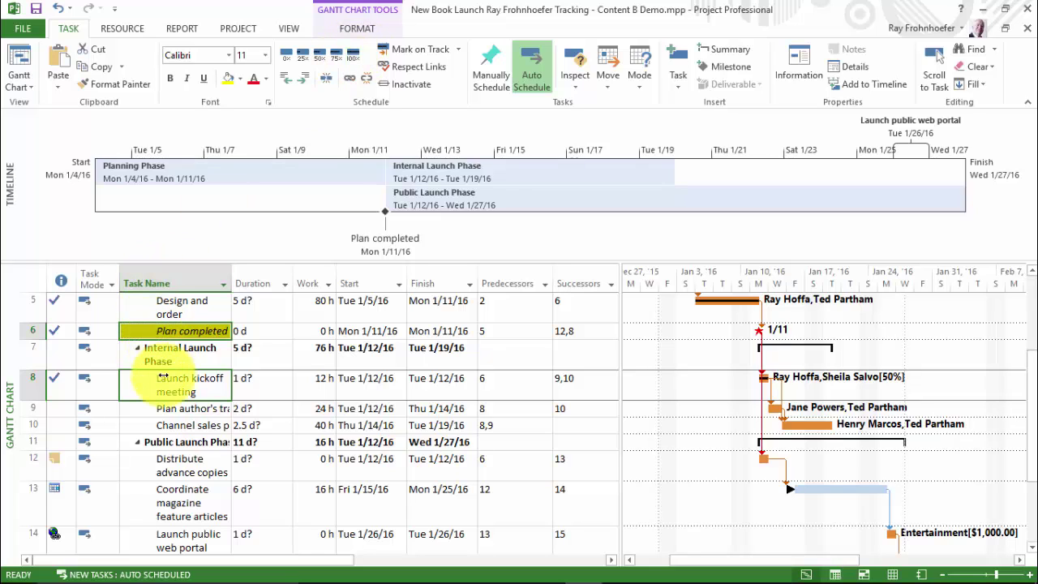
pyautogui.click(161, 408)
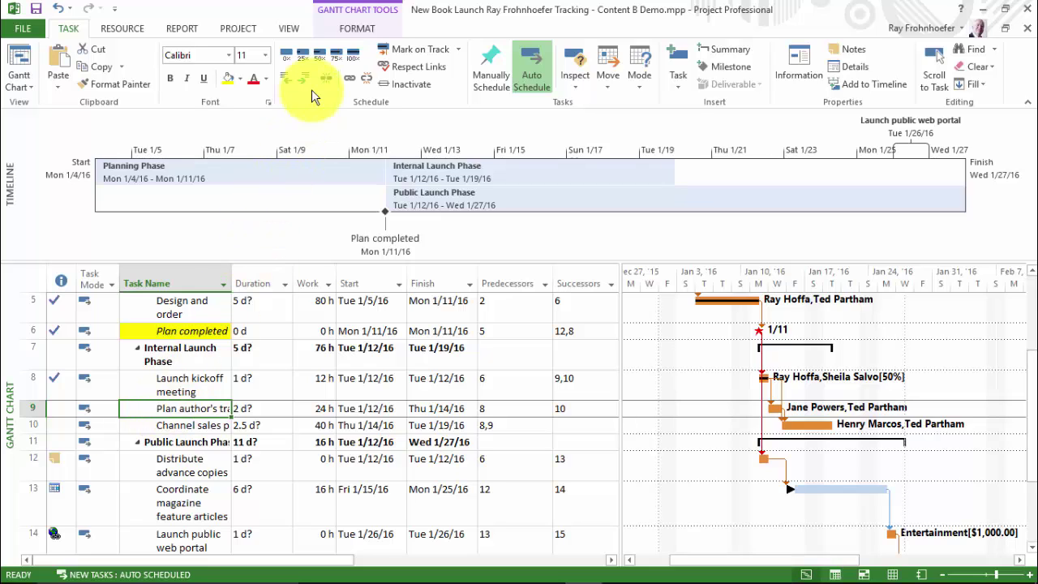
pyautogui.click(320, 61)
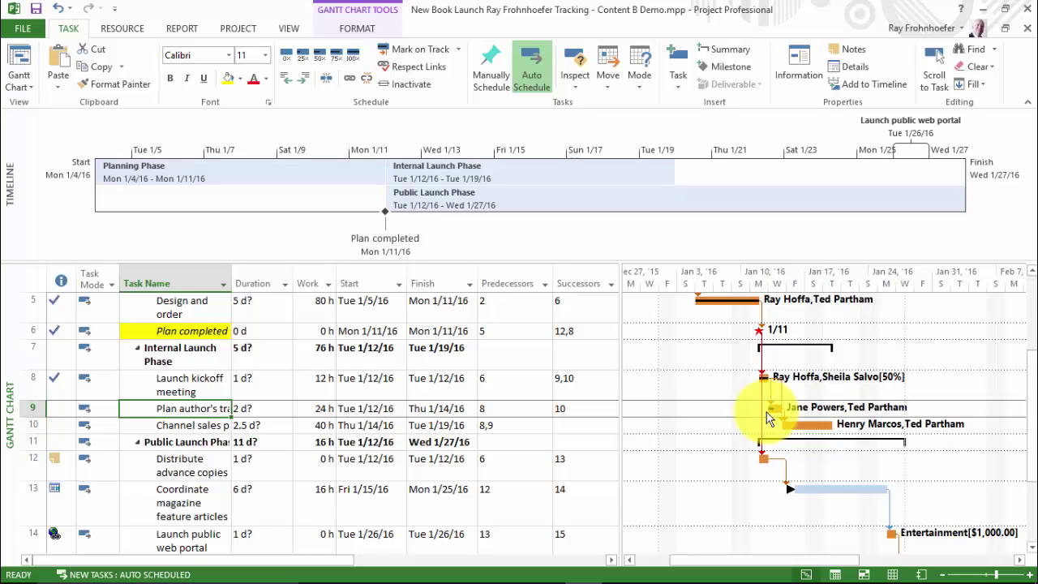
# Display the Work table and set the actual work of Plan author's travel to 18 h.
pyautogui.click(290, 29)
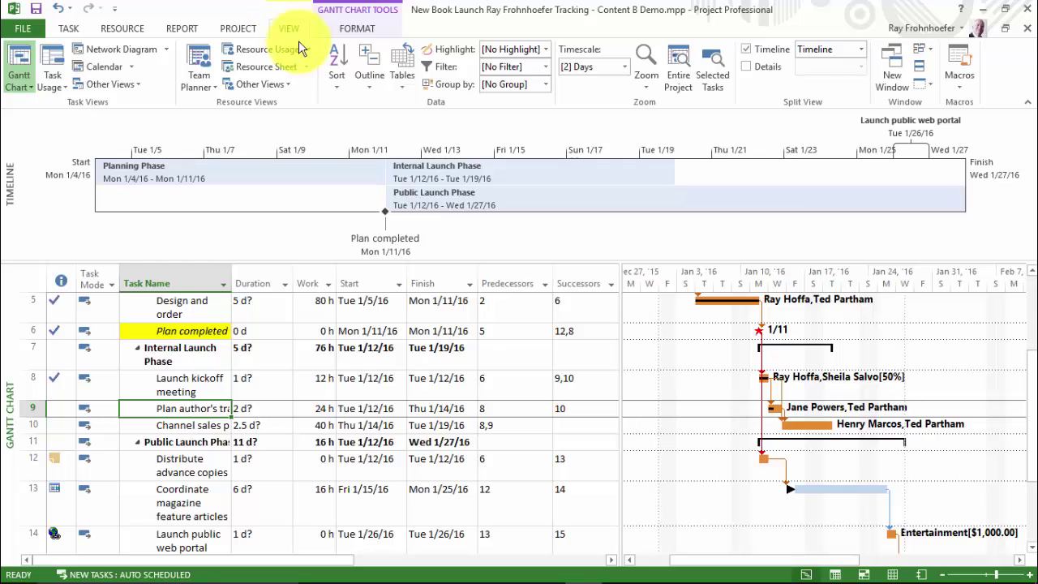
pyautogui.click(401, 89)
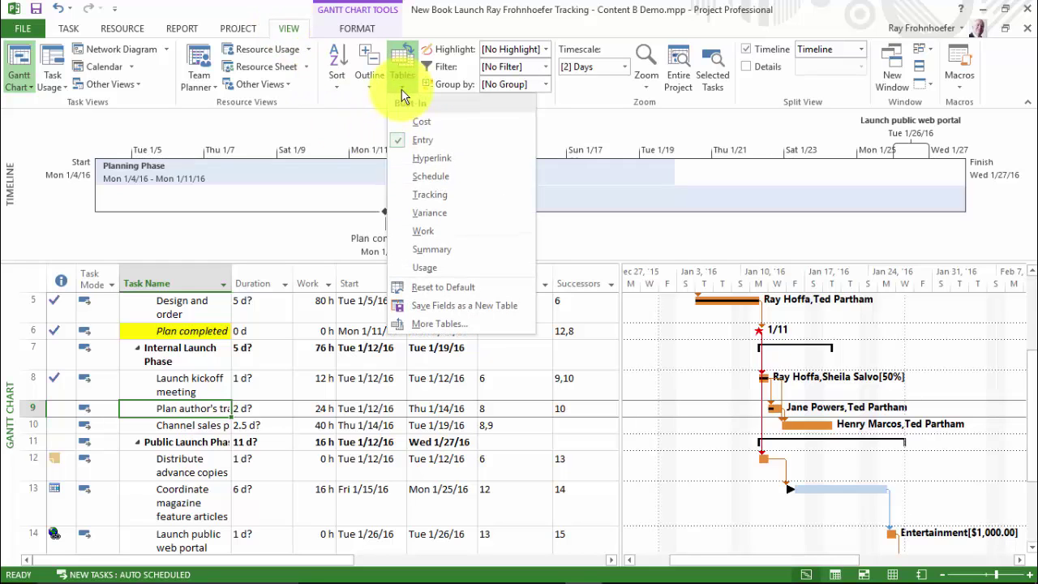
pyautogui.click(416, 232)
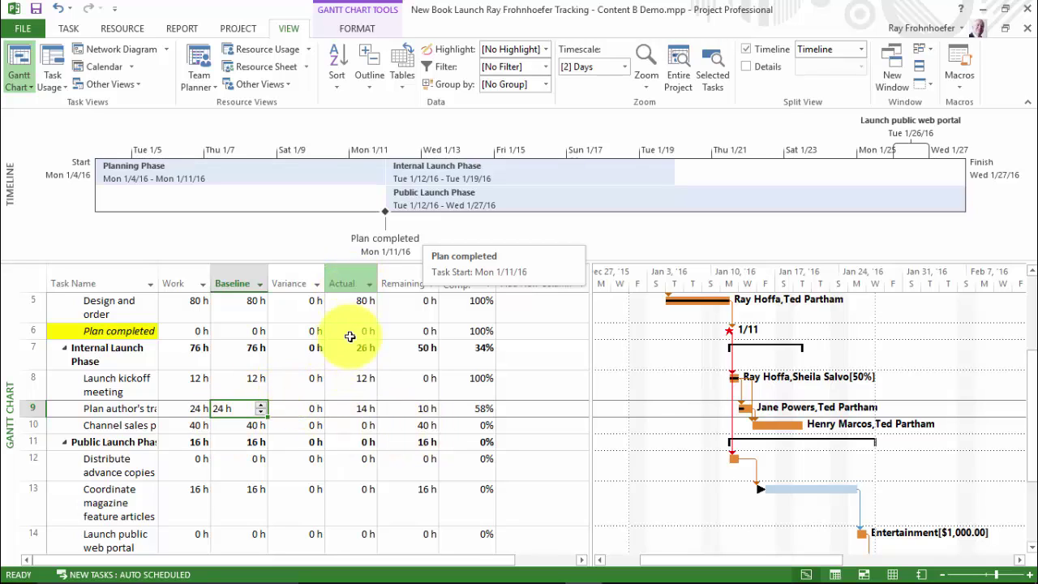
pyautogui.click(347, 409)
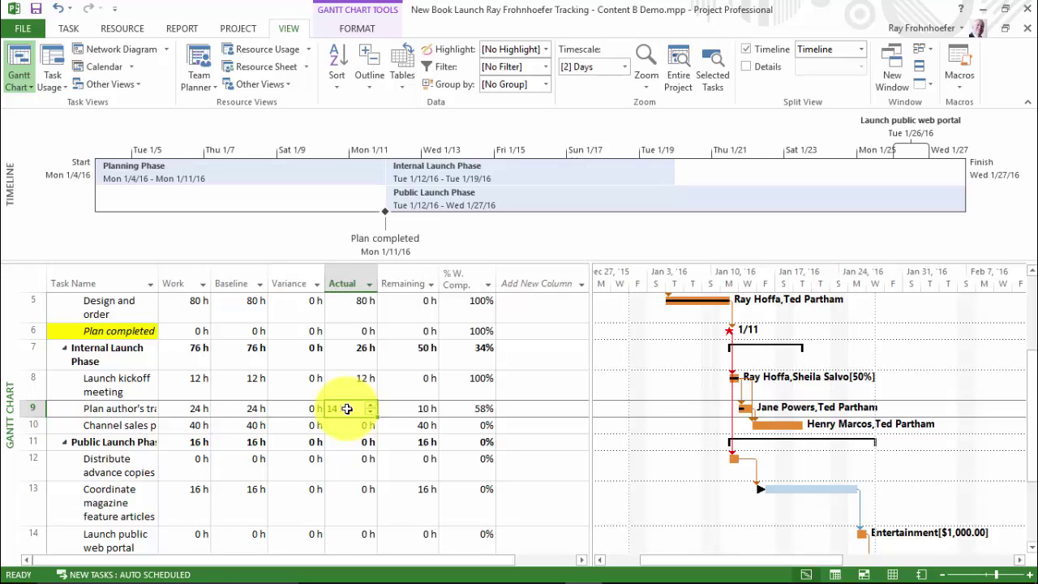
pyautogui.write('18')
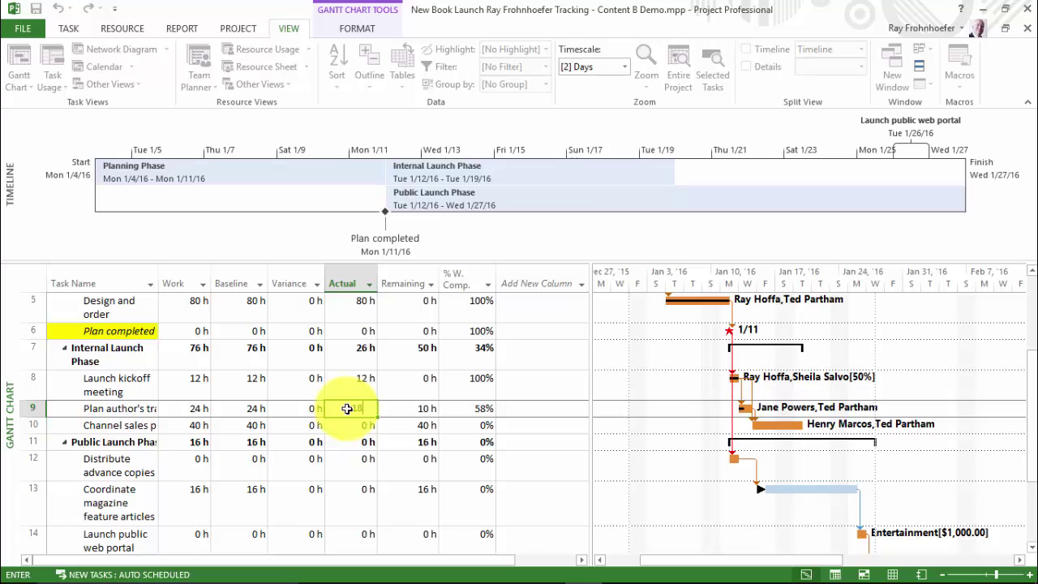
pyautogui.write('h')
pyautogui.press('Tab')
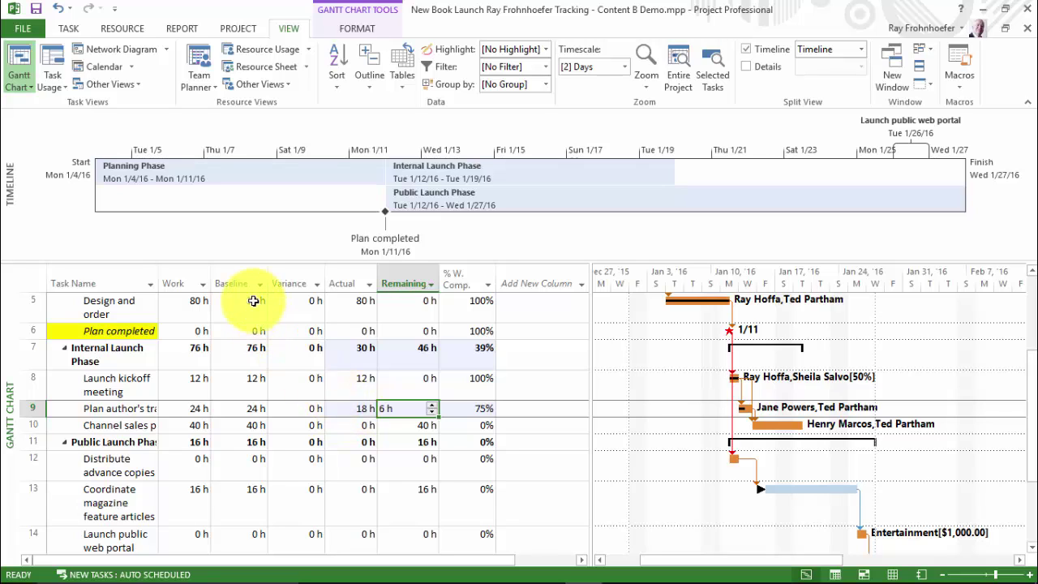
# Update Plan author's travel with an actual start of Mon 1/11/16 and an actual duration of 2d.
pyautogui.click(68, 30)
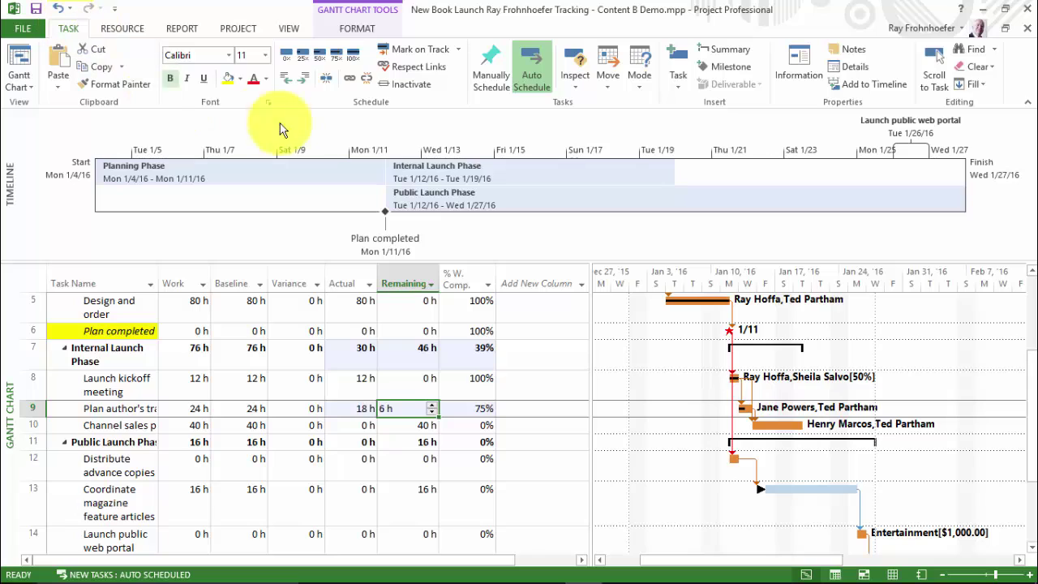
pyautogui.click(458, 51)
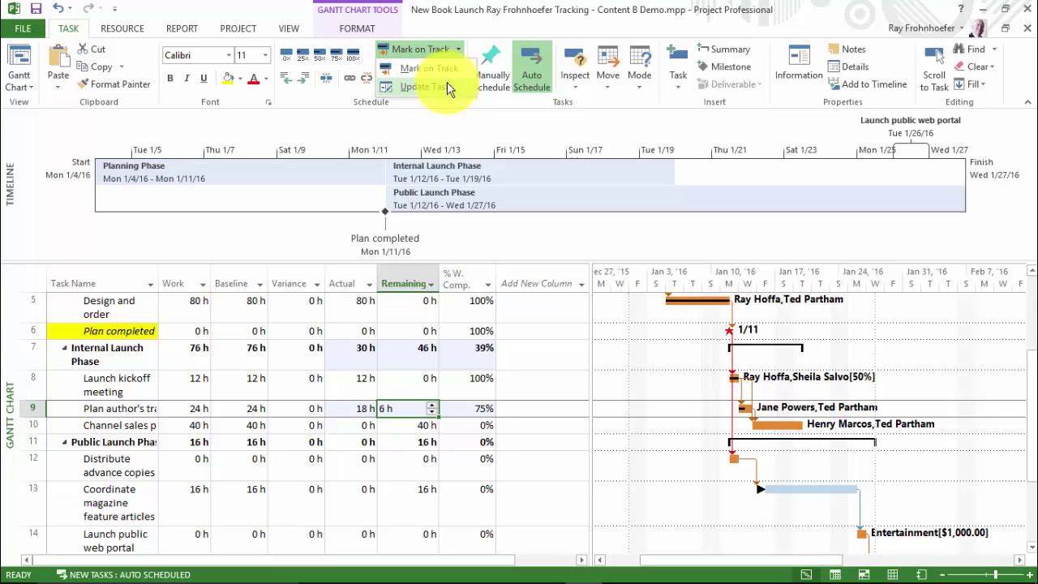
pyautogui.click(447, 85)
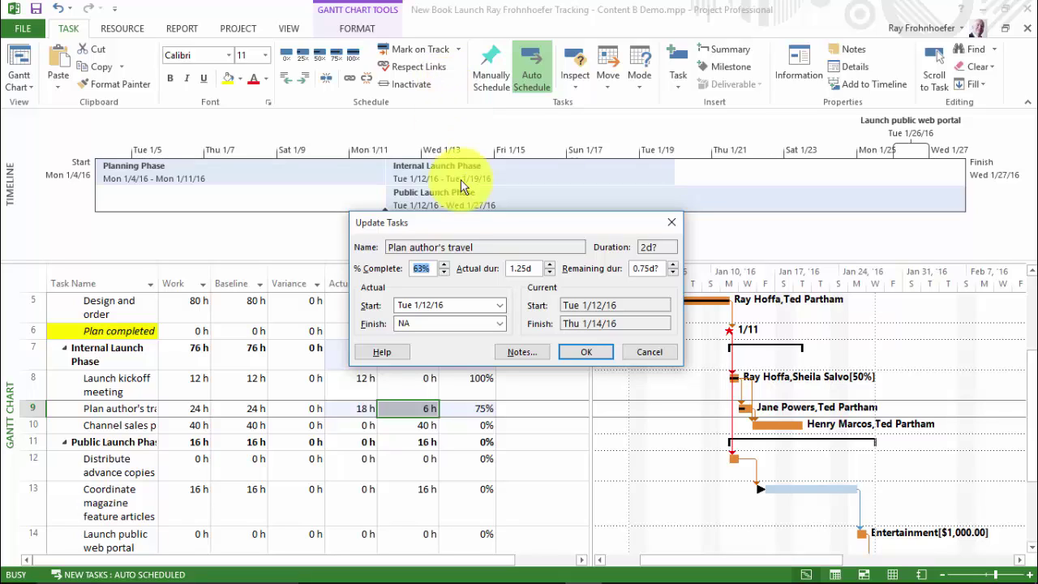
pyautogui.click(500, 306)
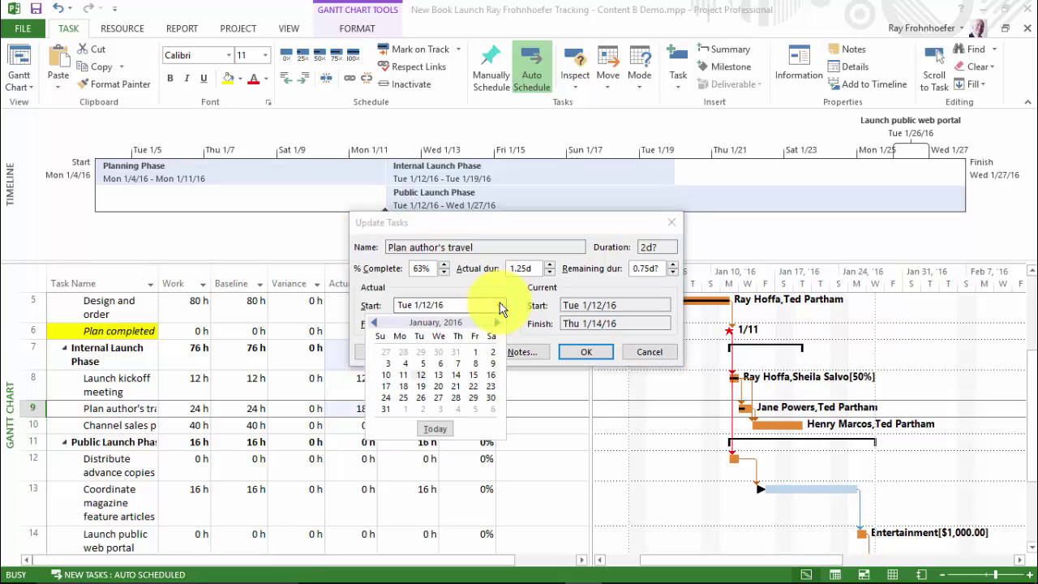
pyautogui.click(404, 376)
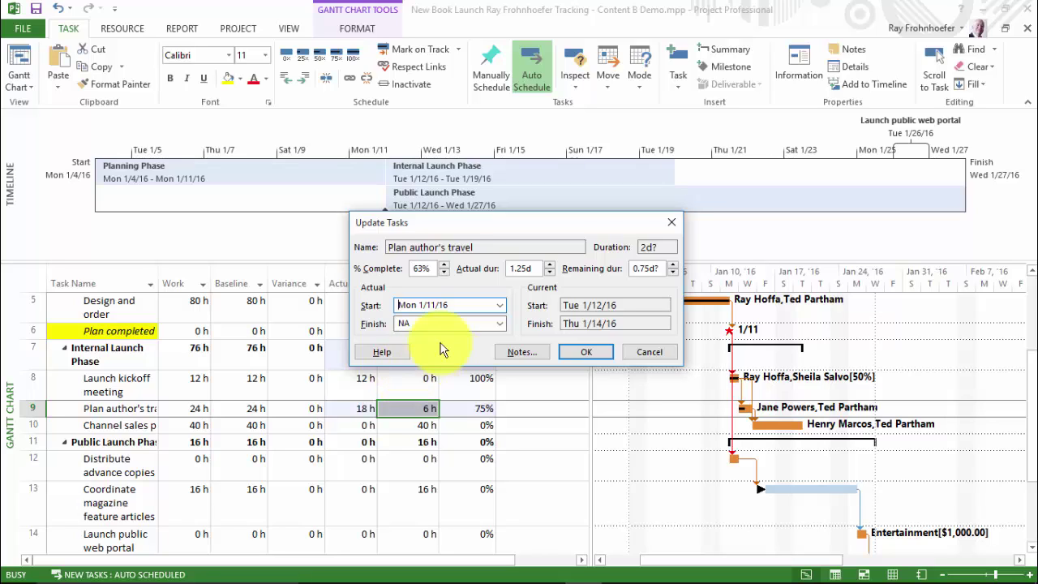
pyautogui.doubleClick(528, 270)
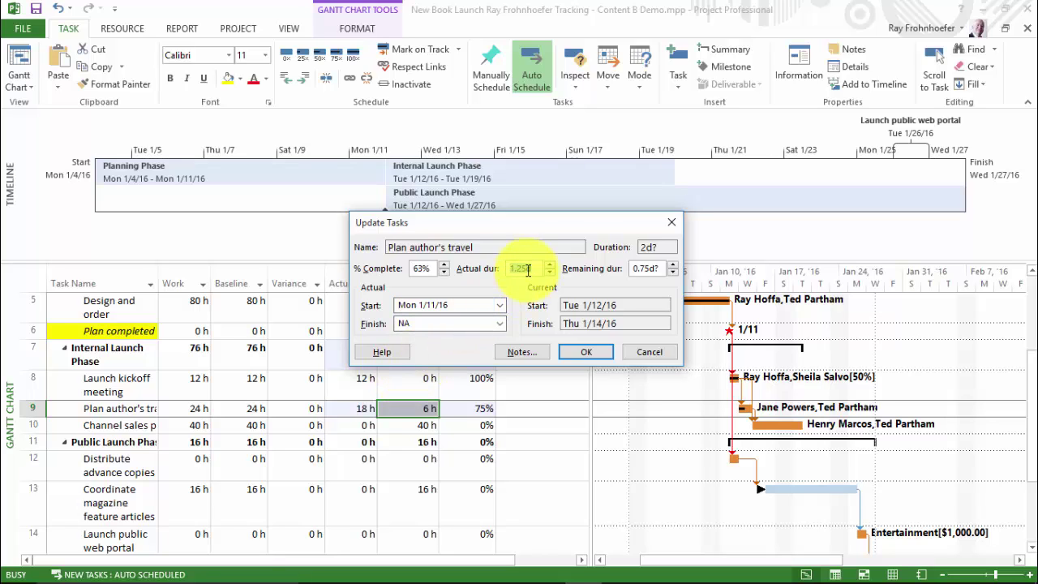
pyautogui.write('2d')
pyautogui.click(590, 352)
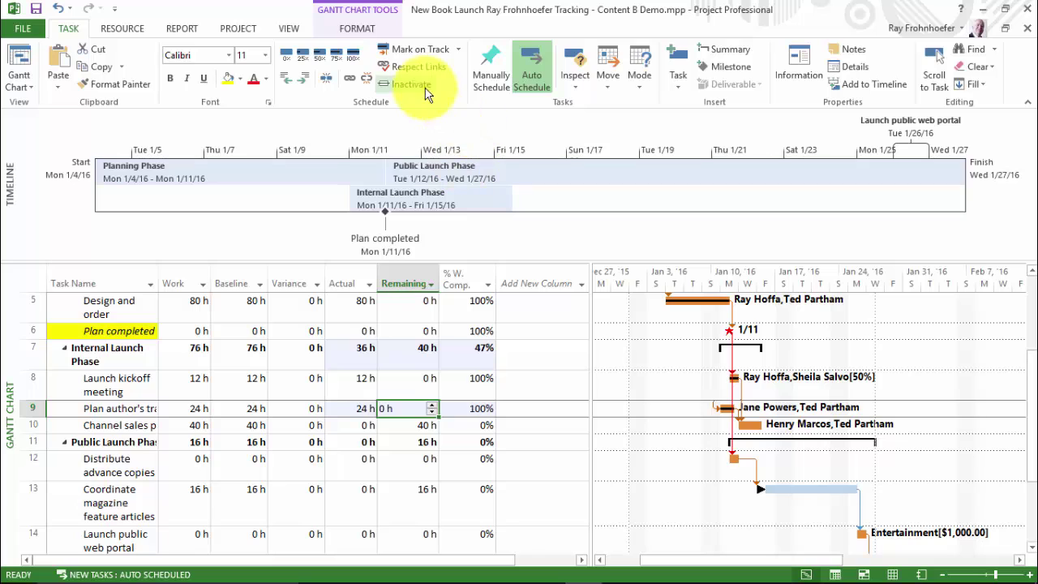
# Return to the Entry table and check the completion indicator for Plan author's travel.
pyautogui.click(285, 29)
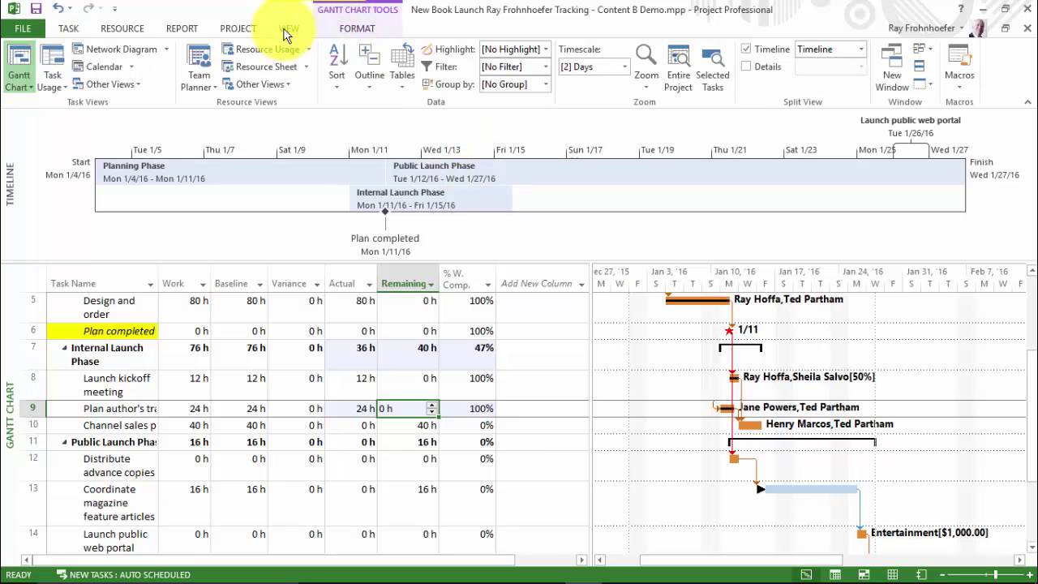
pyautogui.click(405, 91)
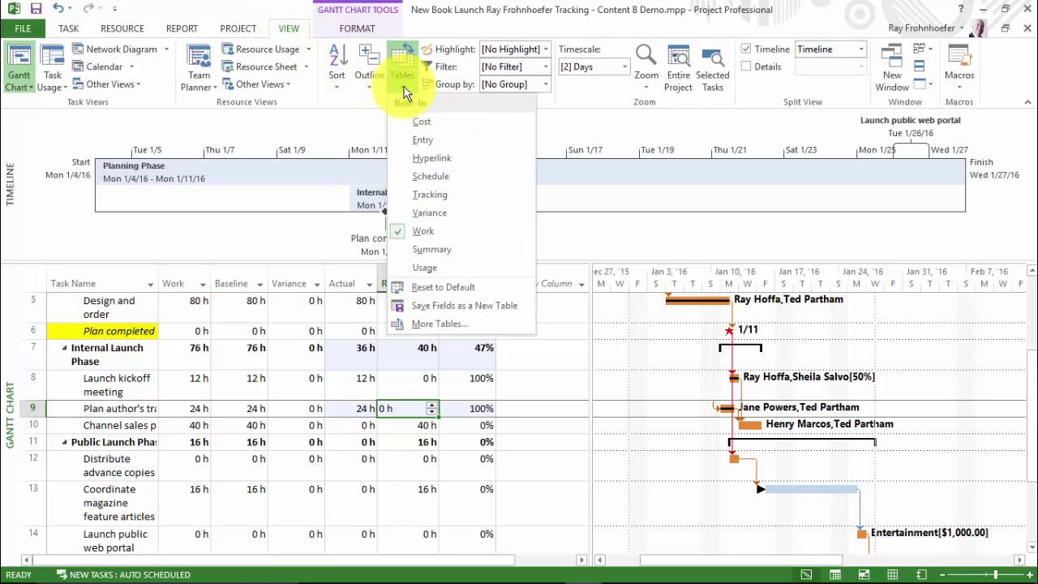
pyautogui.click(409, 140)
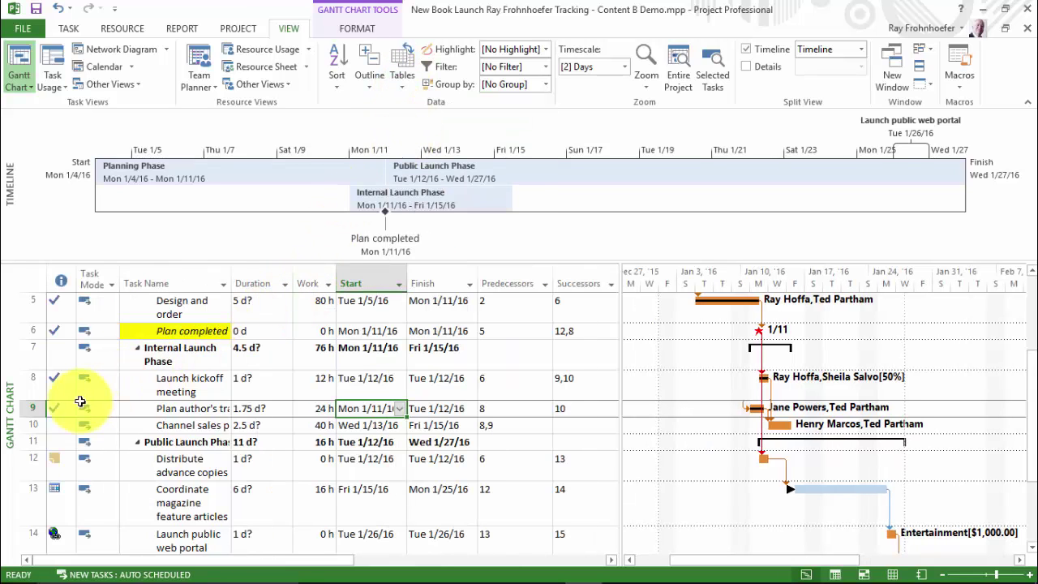
pyautogui.moveTo(70, 403)
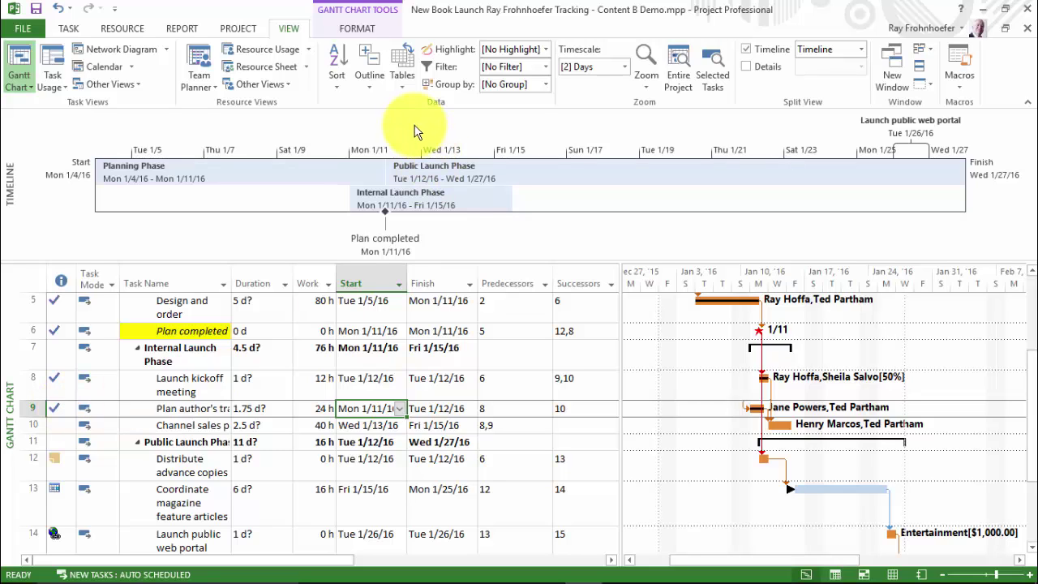
# Display the Variance table and review the start and finish variances across the project's tasks.
pyautogui.click(403, 85)
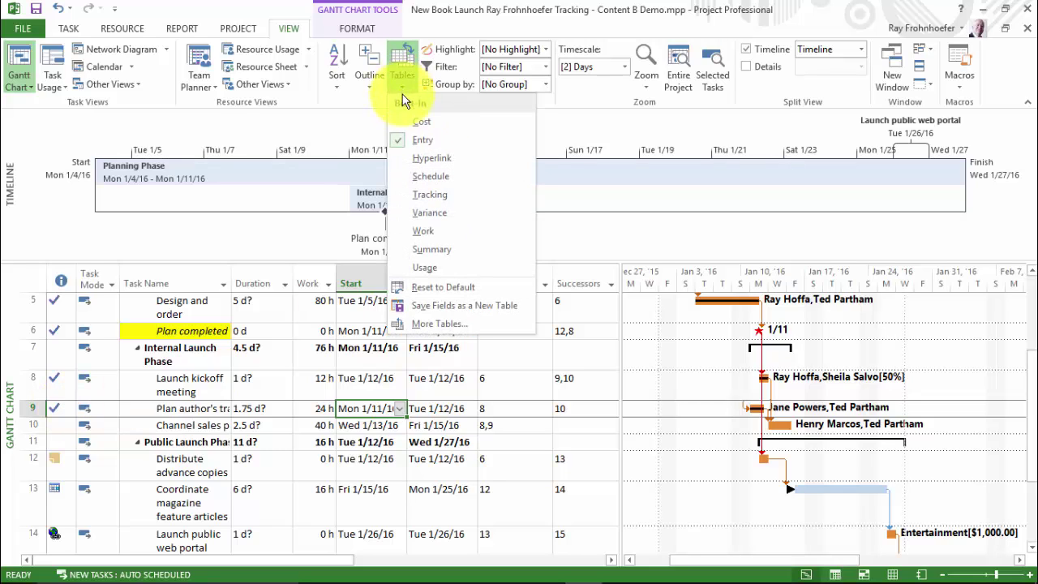
pyautogui.click(430, 213)
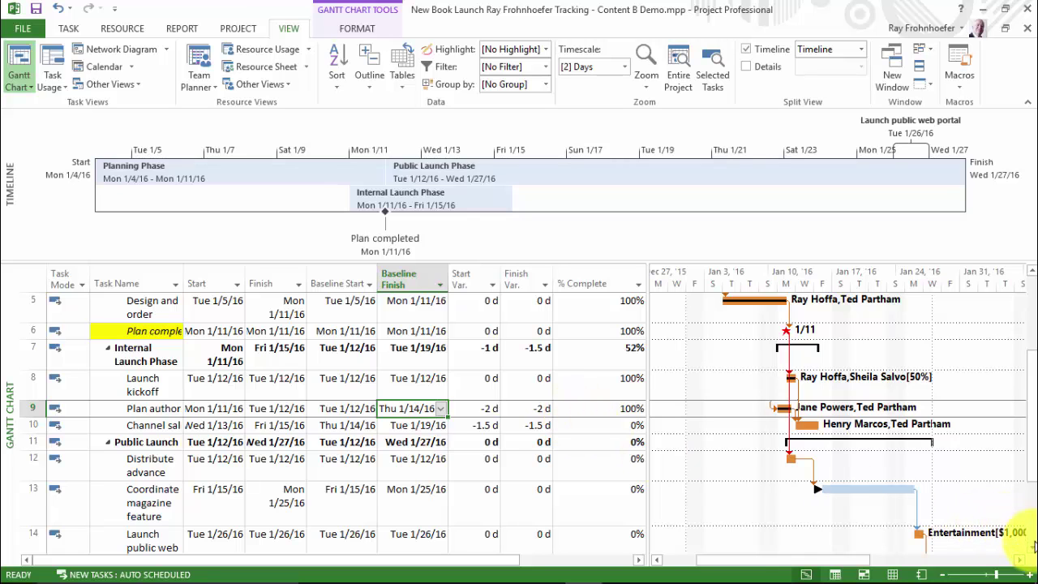
pyautogui.scroll(-2, 1032, 551)
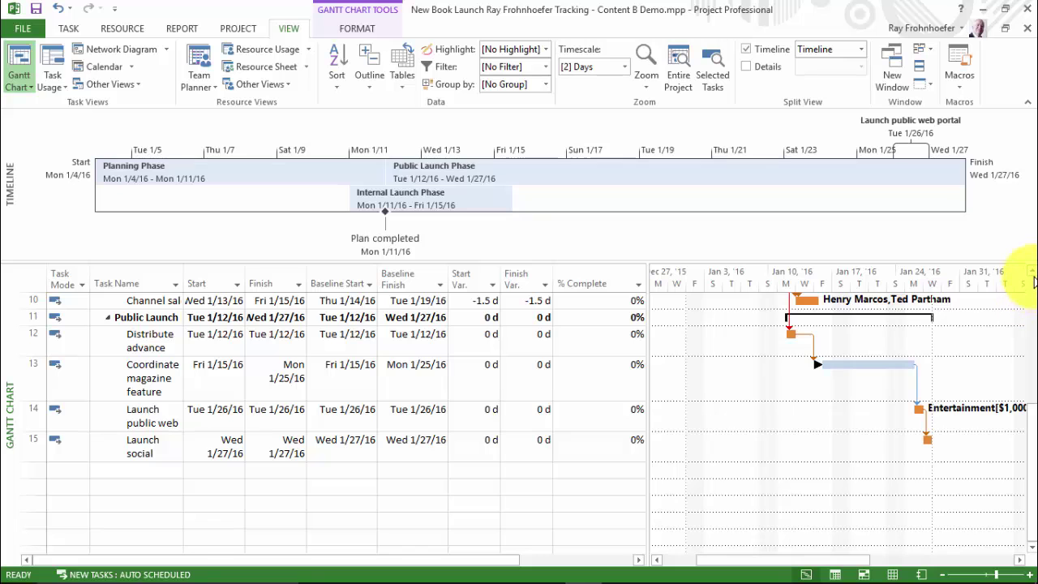
pyautogui.scroll(3, 1032, 280)
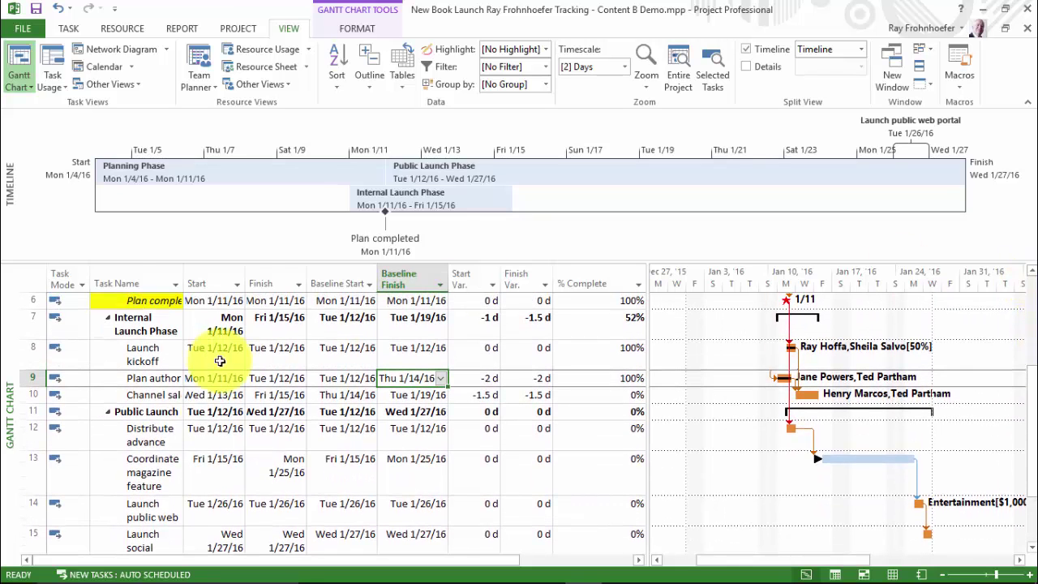
# Update the Channel sales prep task to 90% complete and enter its actual duration.
pyautogui.click(153, 398)
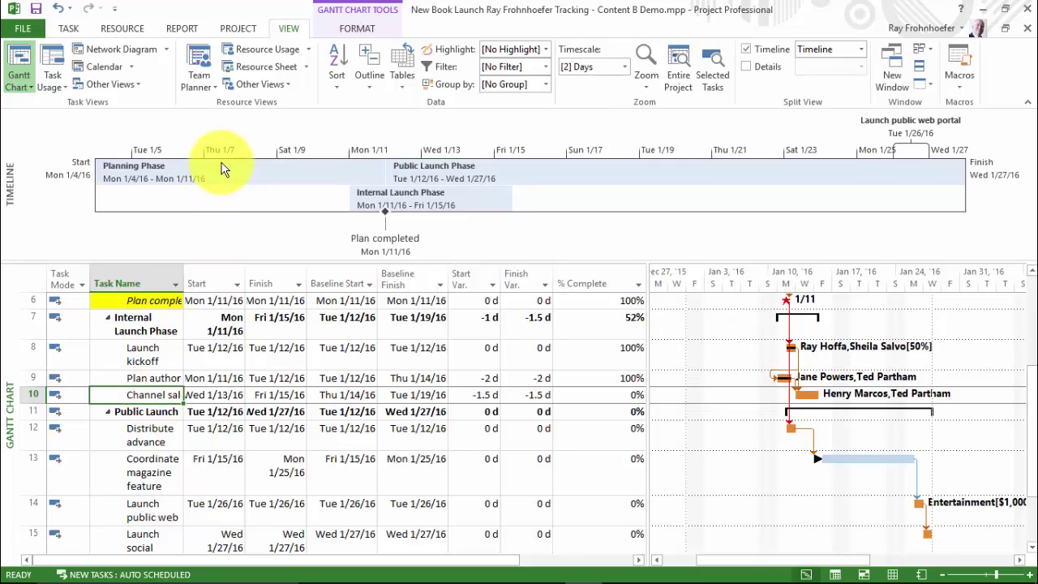
pyautogui.moveTo(225, 169)
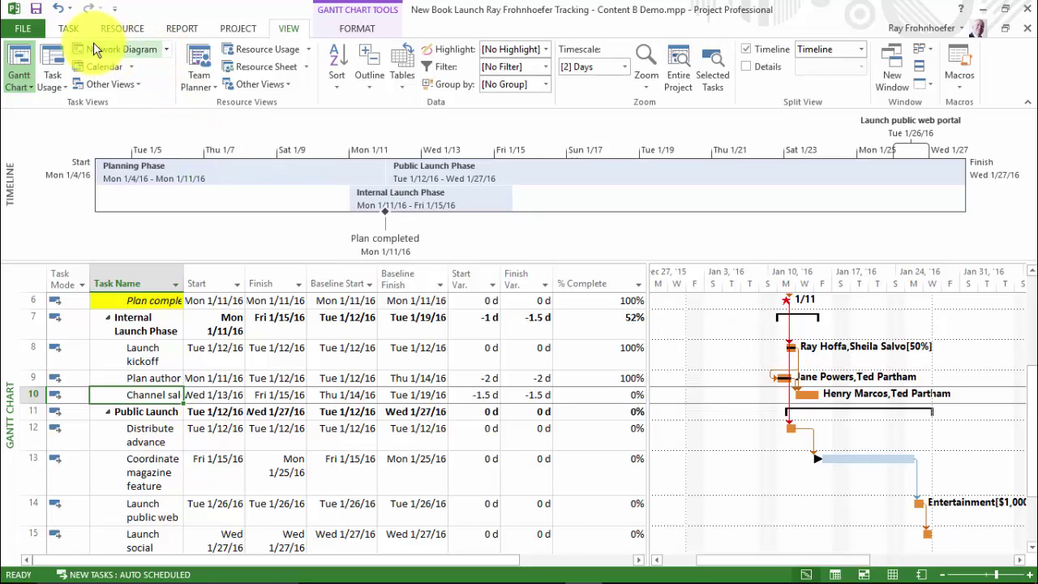
pyautogui.click(74, 30)
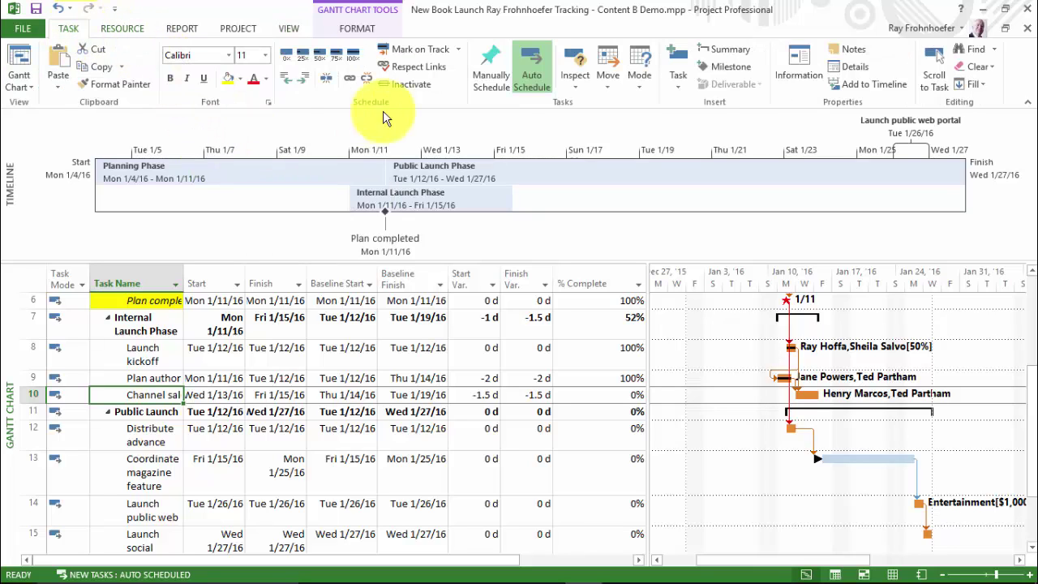
pyautogui.click(457, 49)
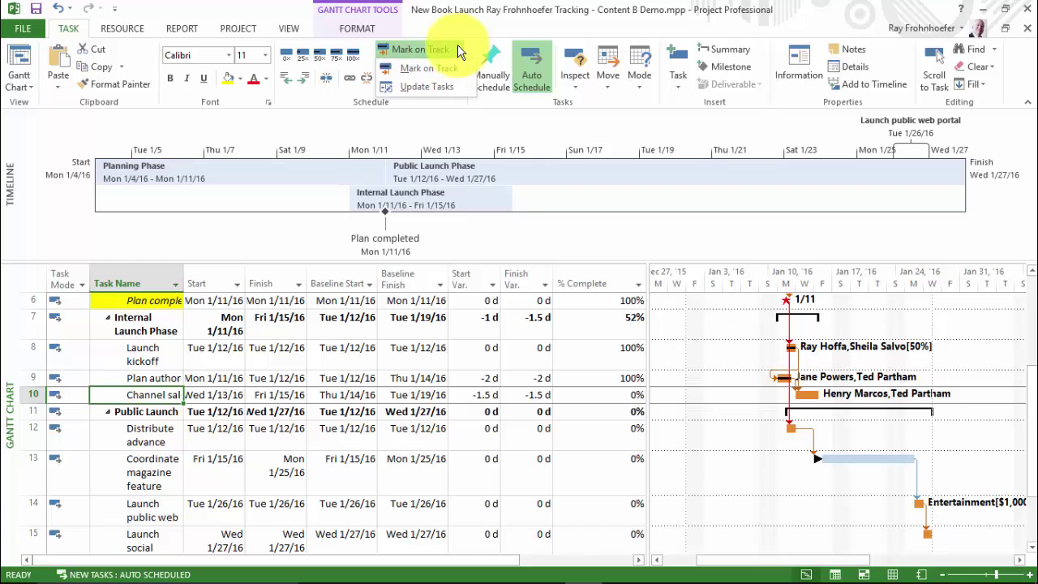
pyautogui.click(450, 88)
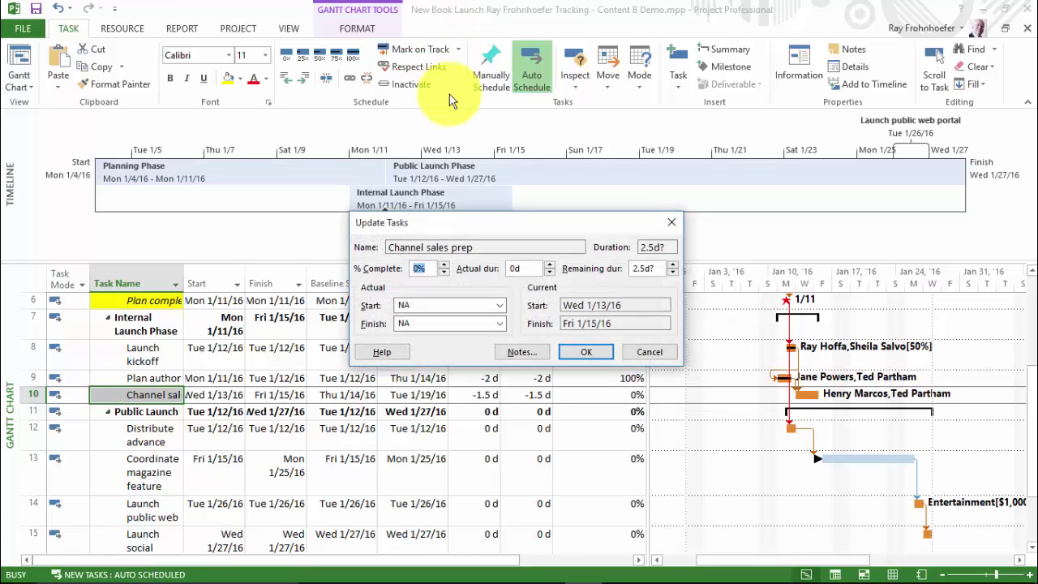
pyautogui.click(517, 268)
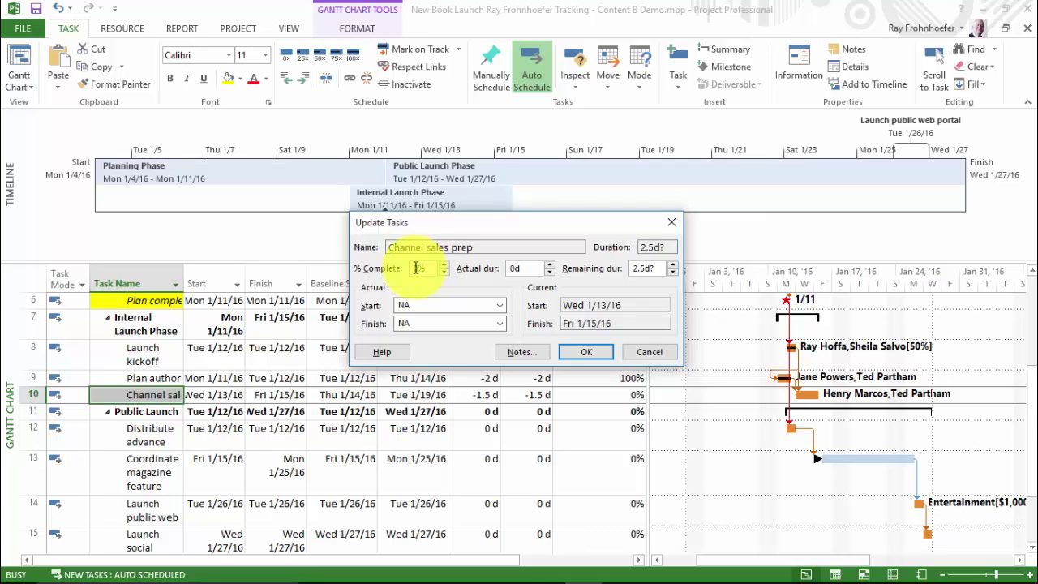
pyautogui.write('1')
pyautogui.write('9')
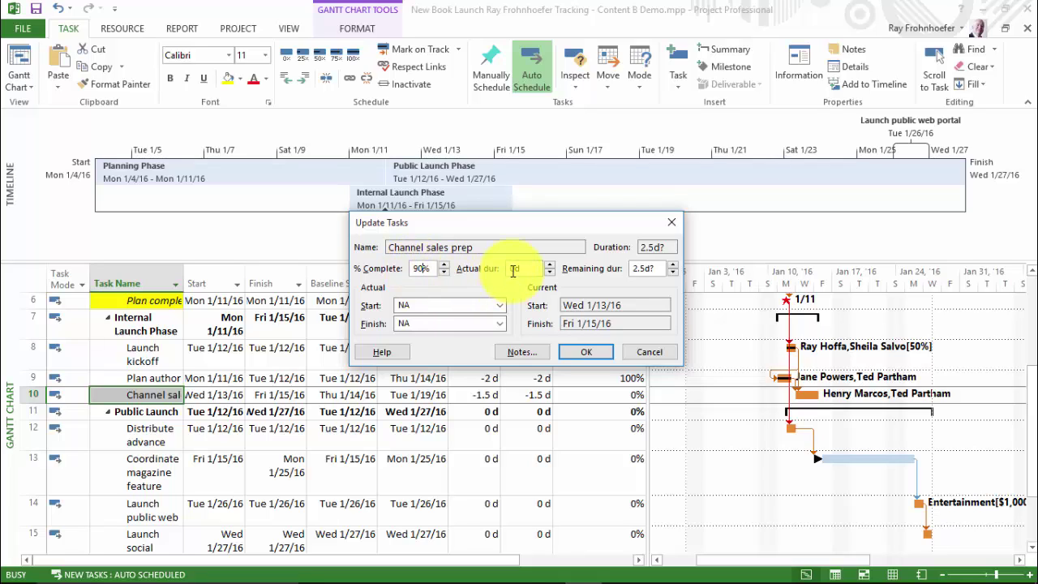
pyautogui.press('BackSpace')
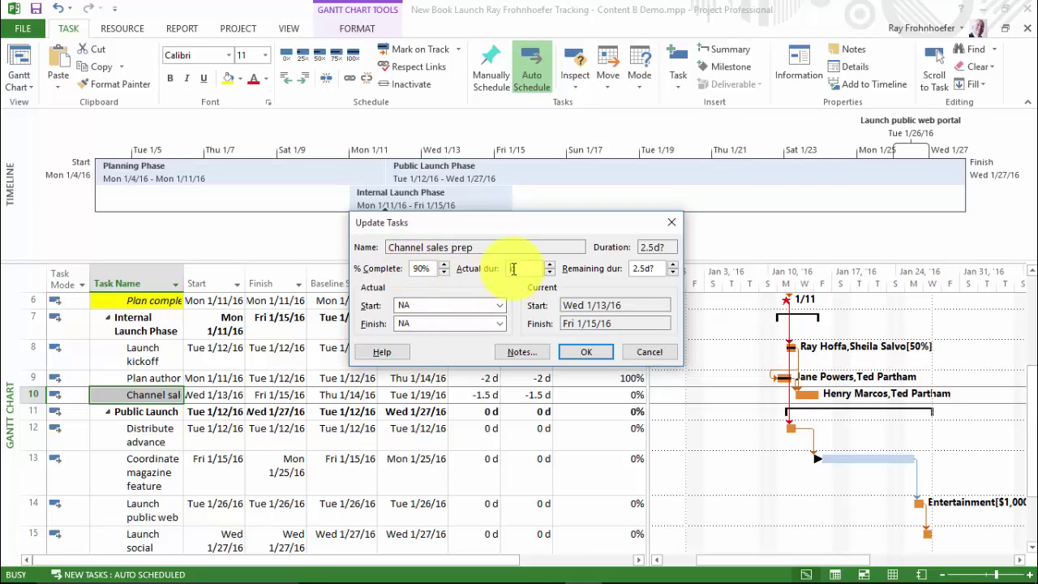
pyautogui.write('1')
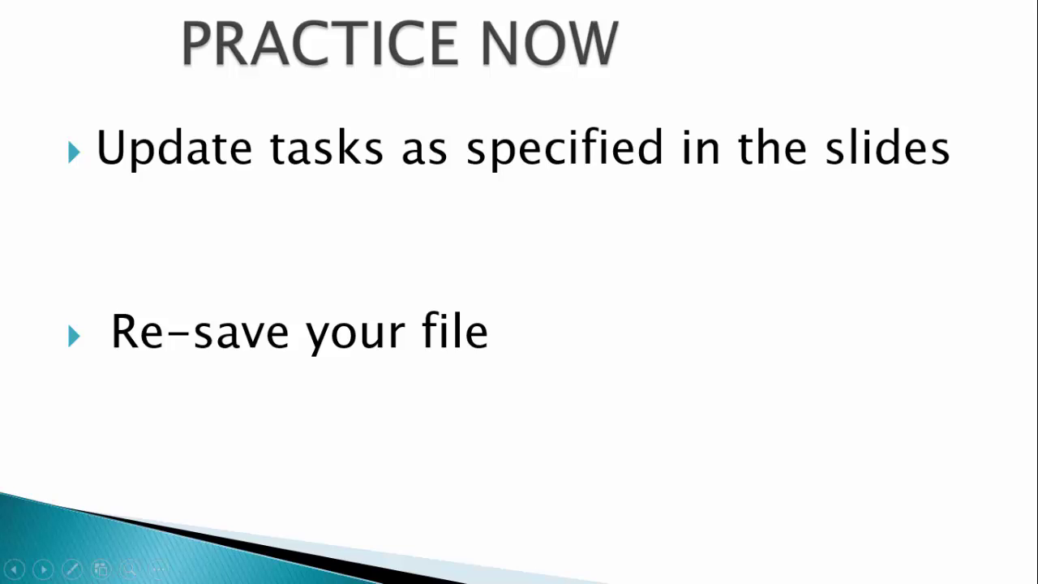
pyautogui.press('Right')
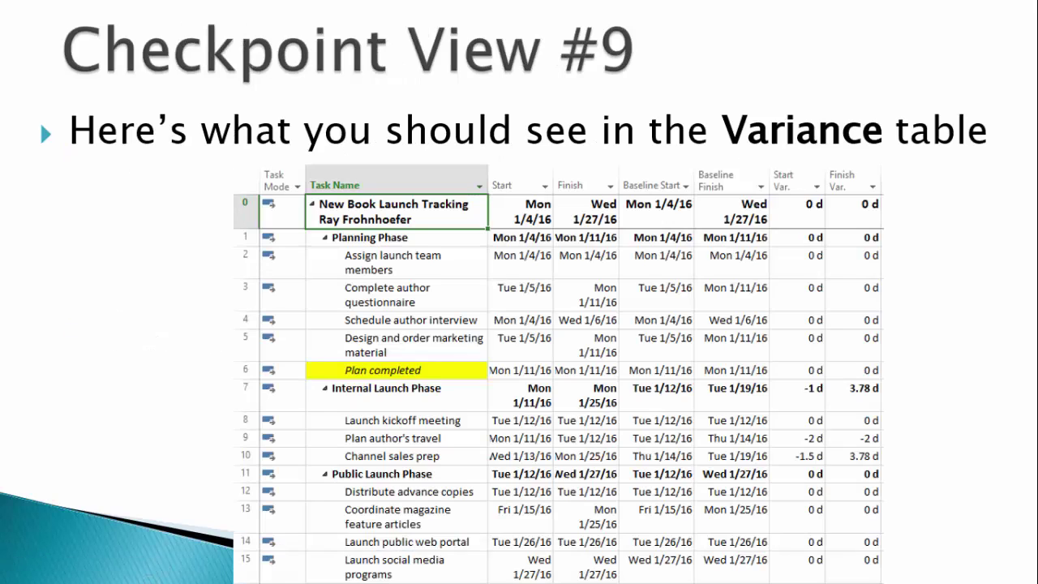